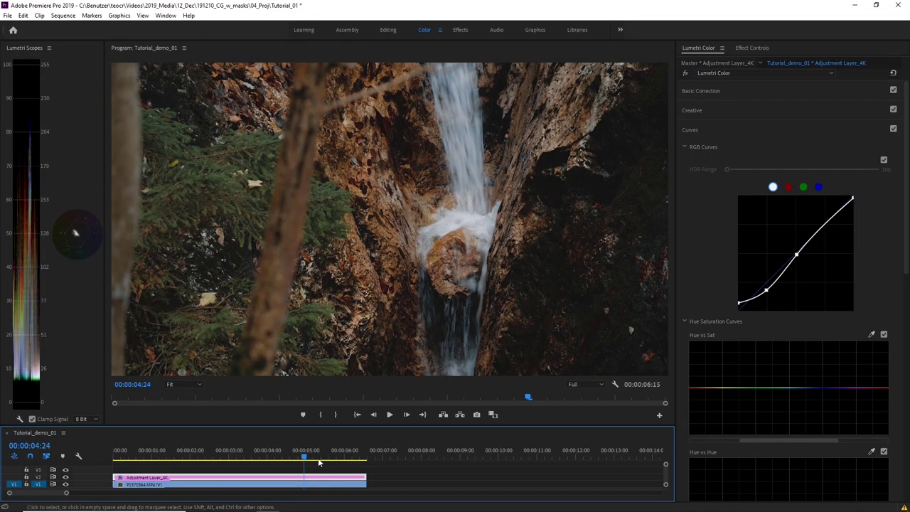
# Compare the image with V2's grade off and on, then copy the adjustment layer to V3 with Lumetri reset.
pyautogui.click(219, 487)
pyautogui.click(142, 477)
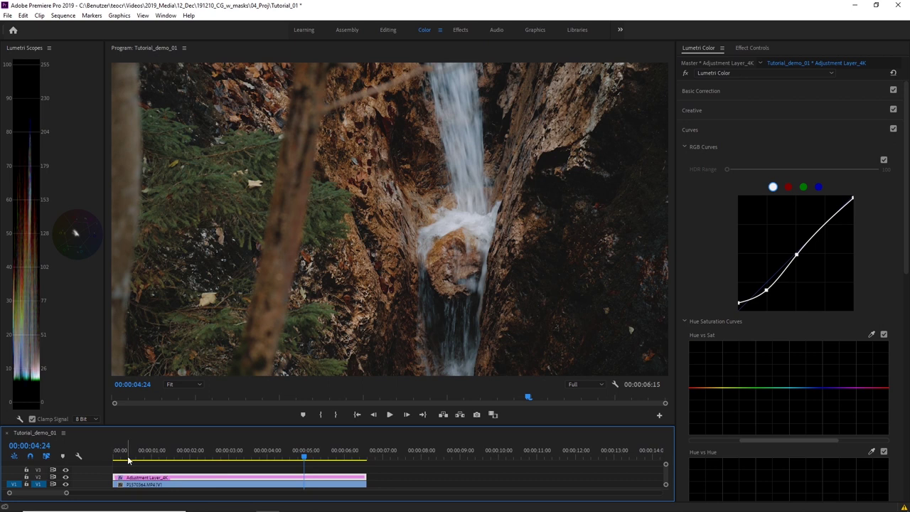
pyautogui.click(66, 478)
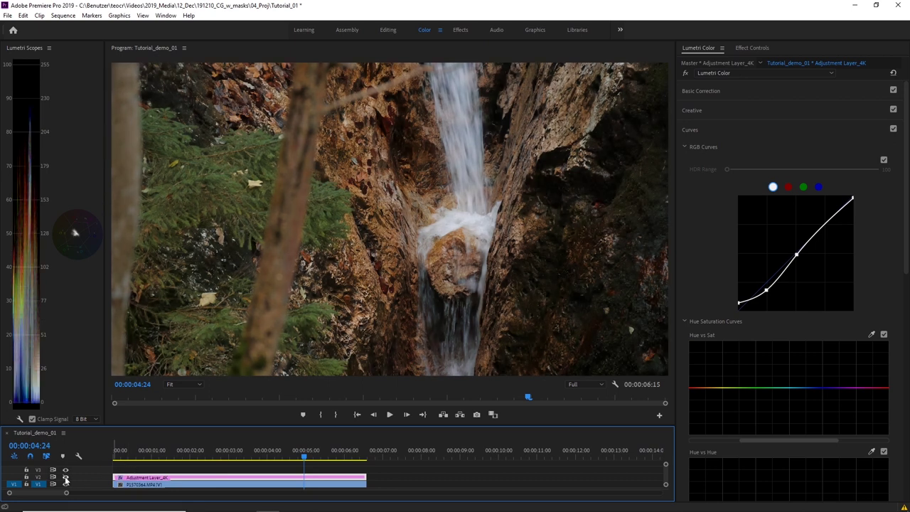
pyautogui.click(65, 477)
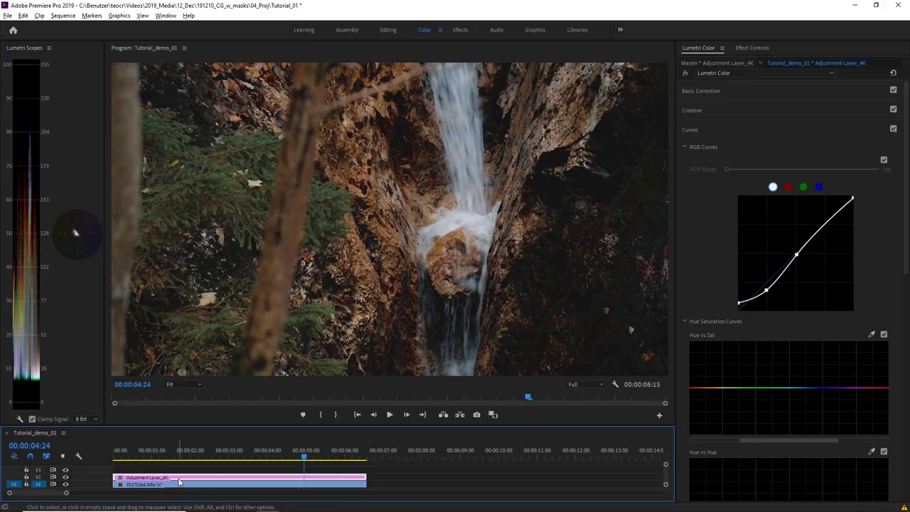
pyautogui.moveTo(186, 474); pyautogui.dragTo(184, 472)
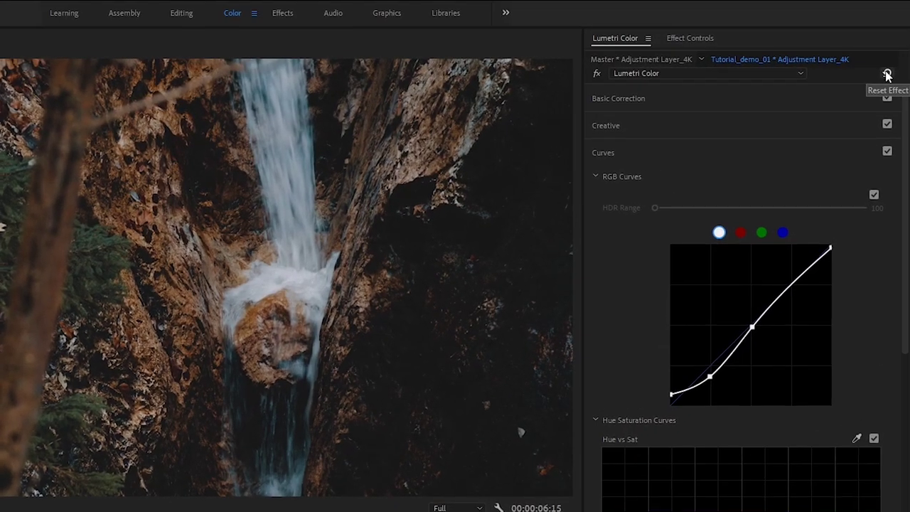
pyautogui.click(893, 72)
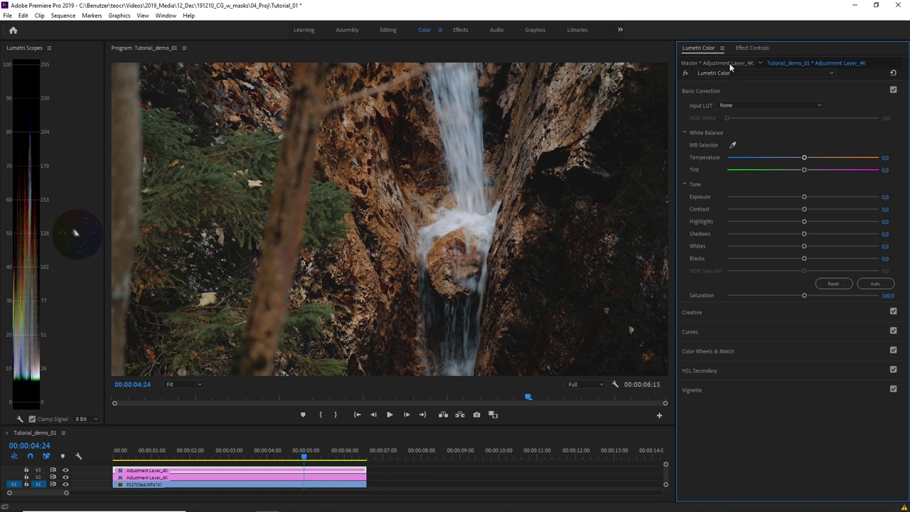
# In Effect Controls, select the top adjustment layer's Opacity and create a free-draw Mask (1).
pyautogui.click(753, 48)
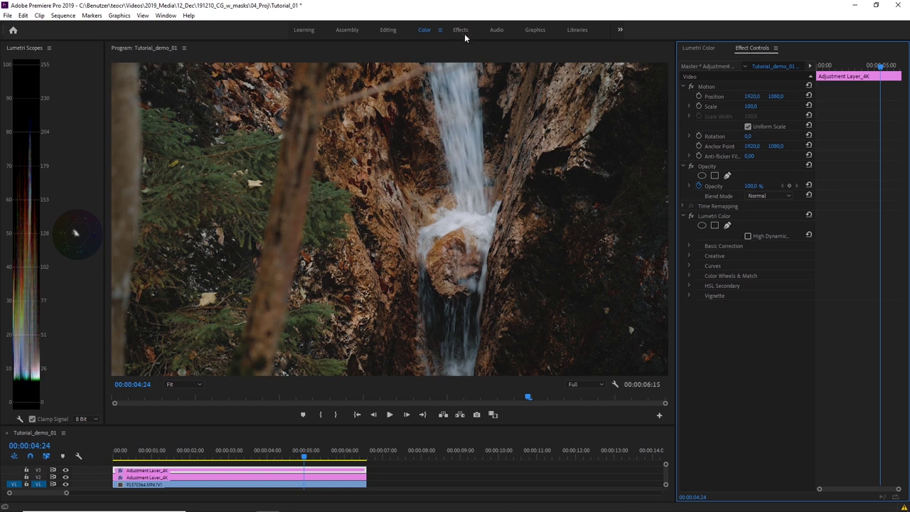
pyautogui.click(165, 15)
pyautogui.click(316, 474)
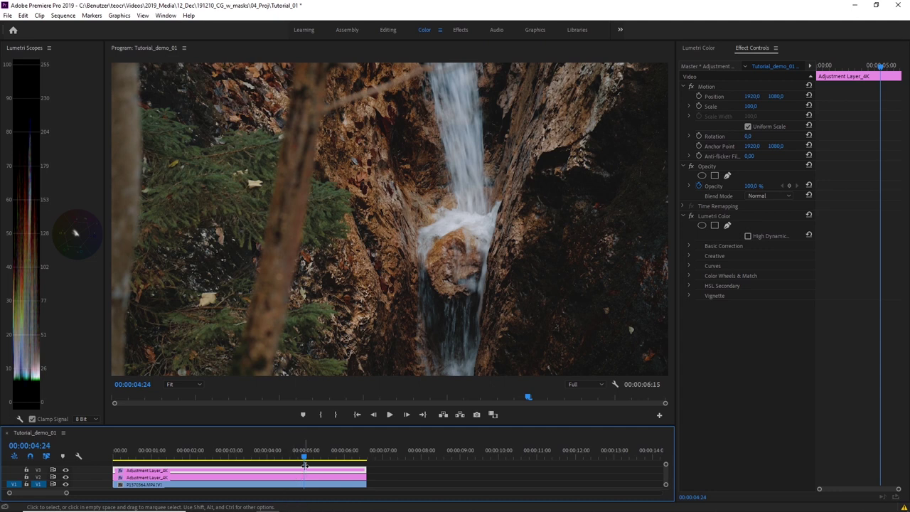
pyautogui.click(712, 166)
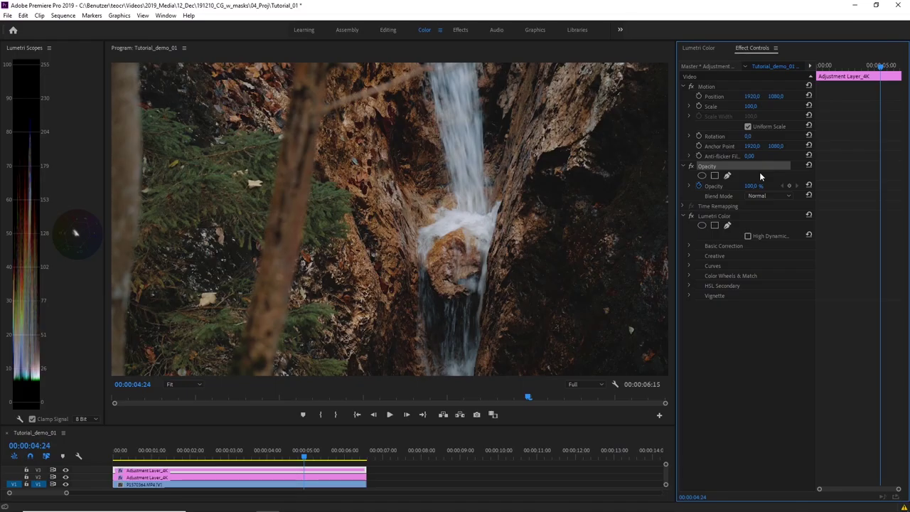
pyautogui.click(727, 176)
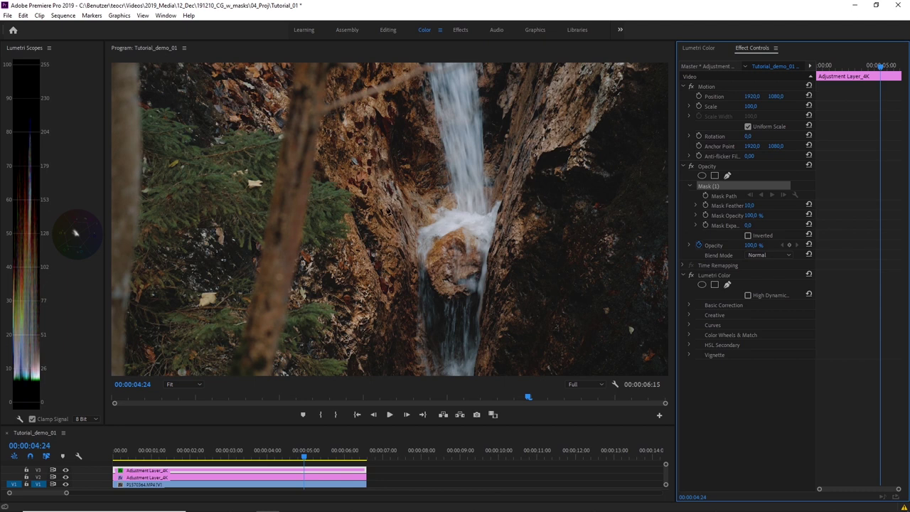
# Draw a closed four-point mask from just left of the waterfall to the frame's left corners.
pyautogui.click(355, 69)
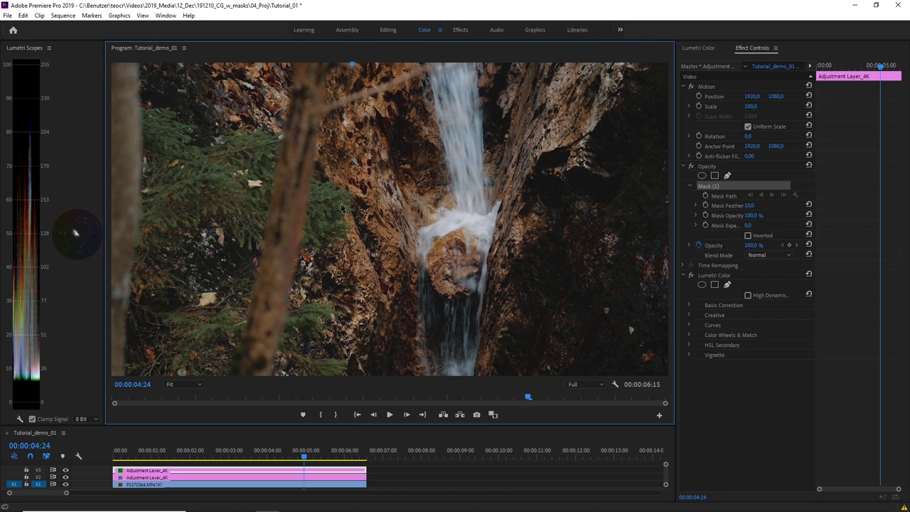
pyautogui.click(348, 374)
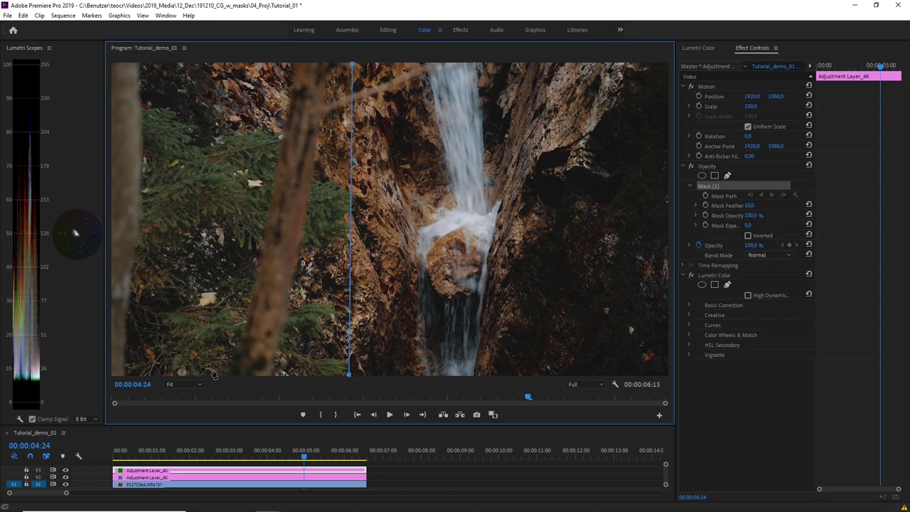
pyautogui.click(112, 374)
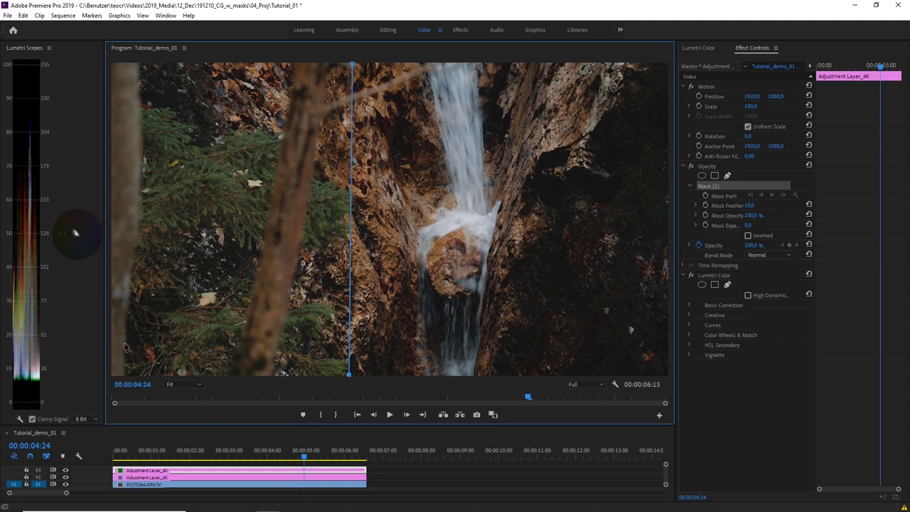
pyautogui.click(113, 64)
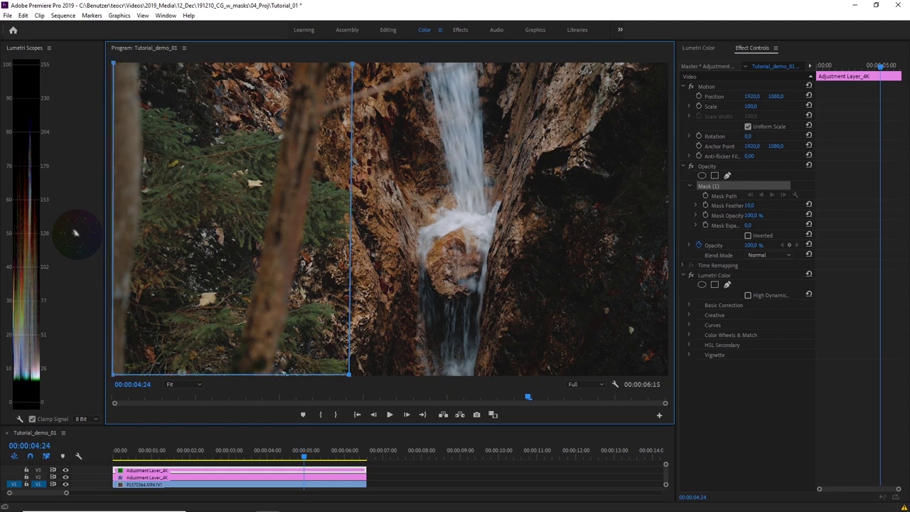
pyautogui.click(352, 65)
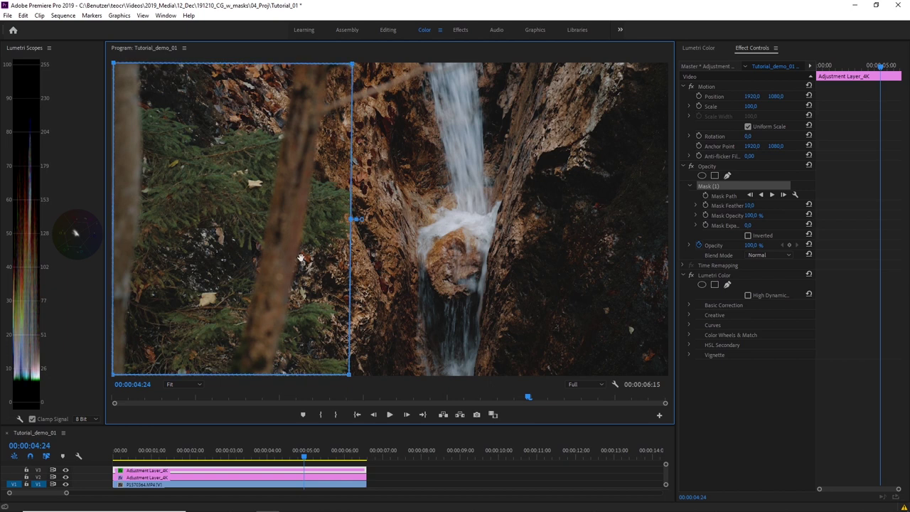
# Zoom the Program monitor out to 10%.
pyautogui.click(194, 383)
pyautogui.click(176, 426)
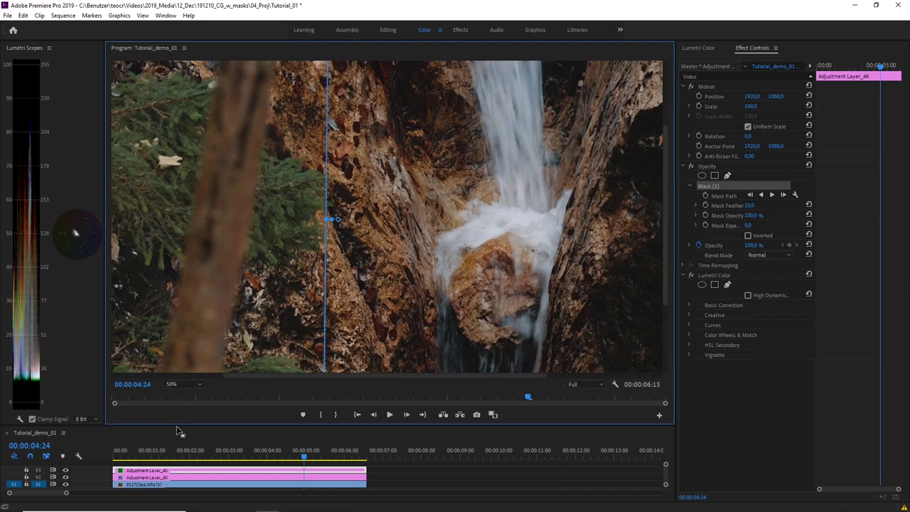
pyautogui.click(194, 383)
pyautogui.click(186, 405)
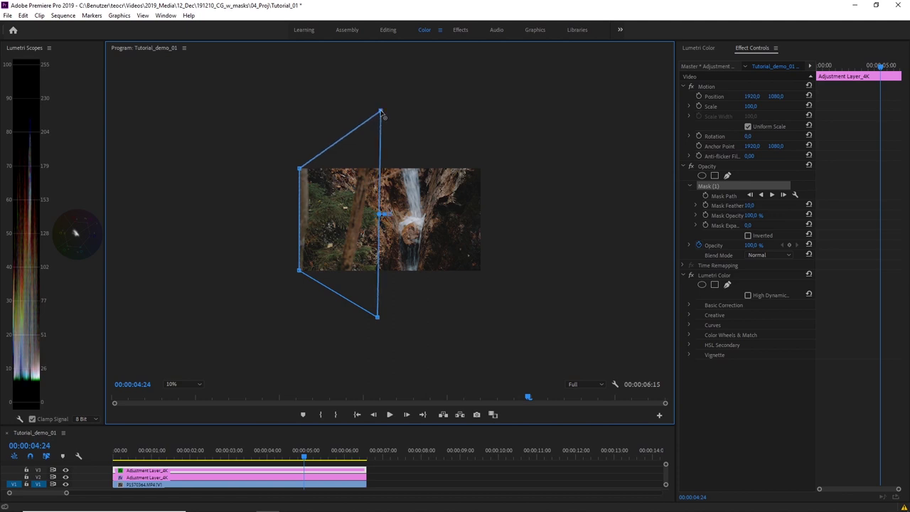
# Drag the mask's top-left and bottom-left corners outward beyond the frame edges.
pyautogui.moveTo(302, 172); pyautogui.dragTo(249, 110)
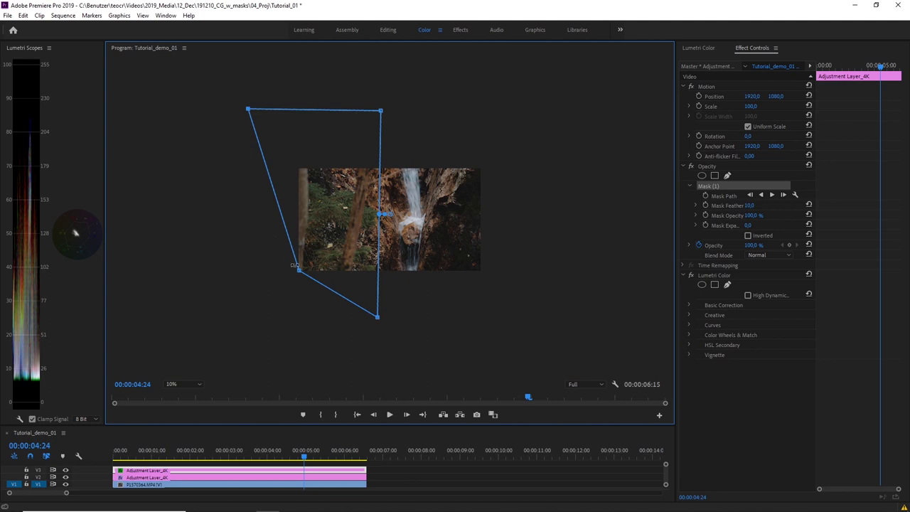
pyautogui.moveTo(299, 270); pyautogui.dragTo(245, 320)
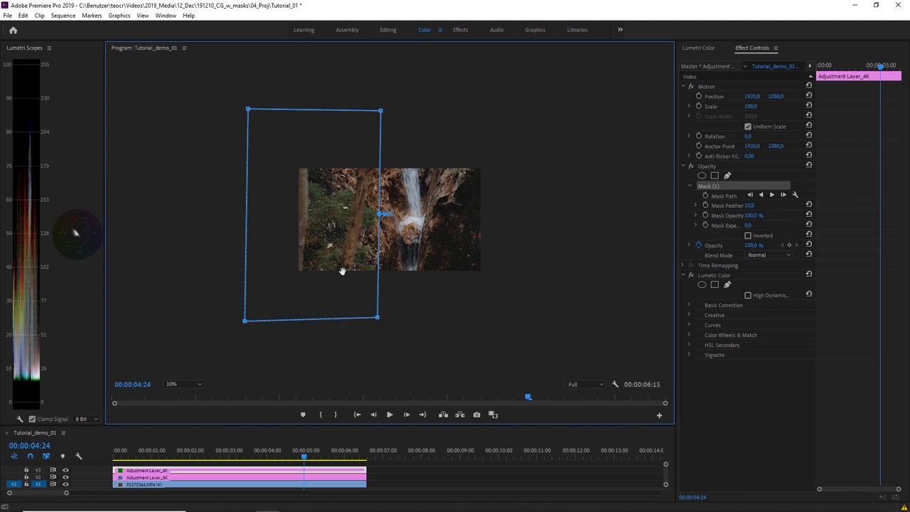
pyautogui.click(723, 195)
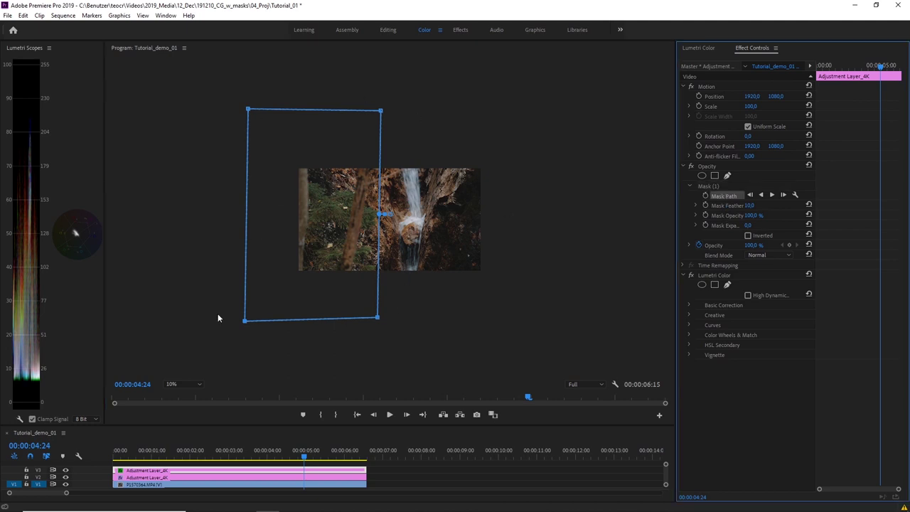
# Raise Mask (1)'s feather, entering 1200 in the Mask Feather field.
pyautogui.click(718, 206)
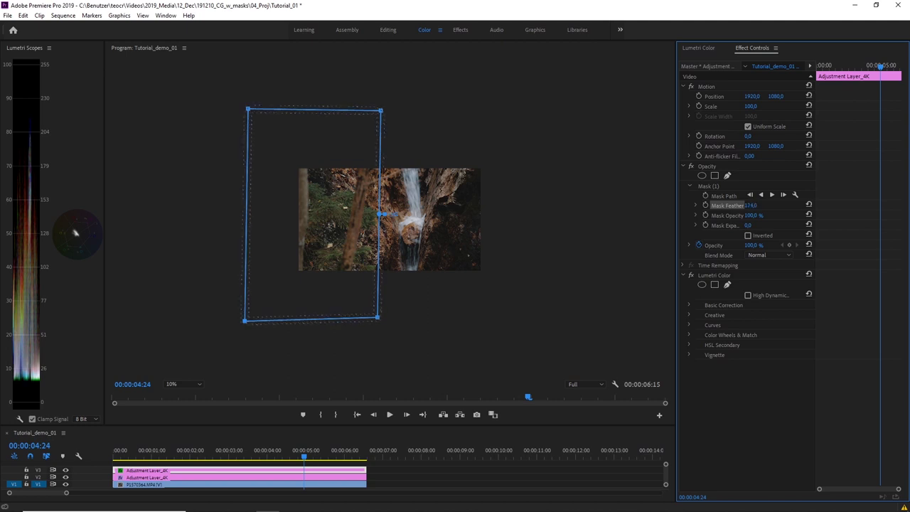
pyautogui.moveTo(751, 205); pyautogui.dragTo(717, 224)
pyautogui.click(752, 205)
pyautogui.write('1200')
pyautogui.press('Return')
# Re-enter the feather amount and nudge the mask slightly right over the frame's left side.
pyautogui.moveTo(325, 257); pyautogui.dragTo(326, 258)
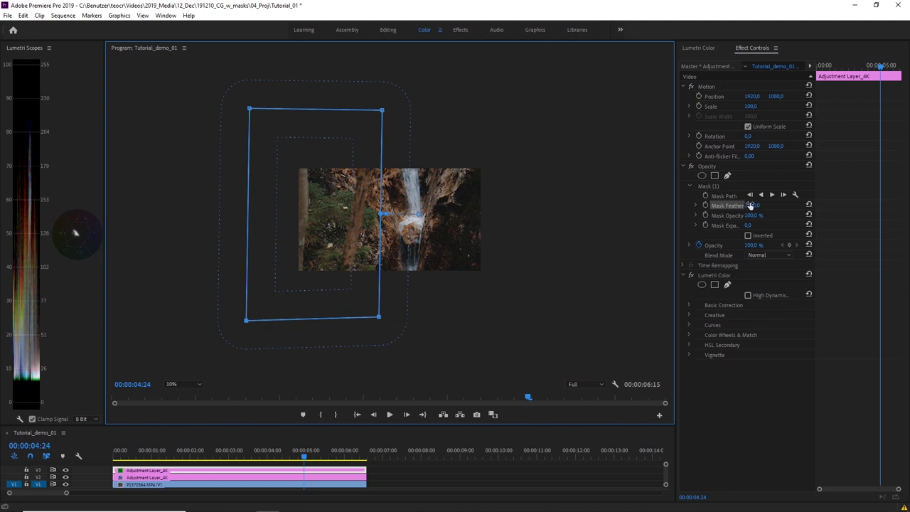
pyautogui.click(752, 206)
pyautogui.write('19')
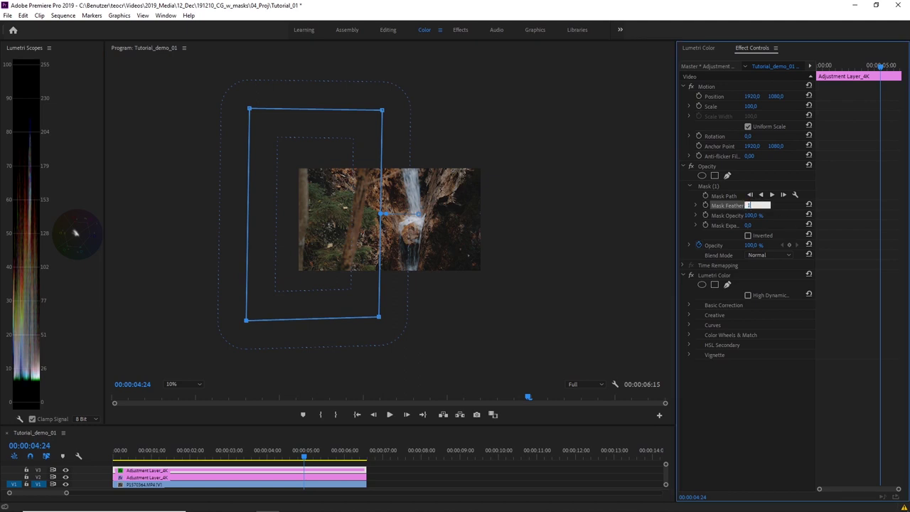
pyautogui.press('Return')
pyautogui.click(318, 232)
pyautogui.moveTo(319, 232); pyautogui.dragTo(320, 233)
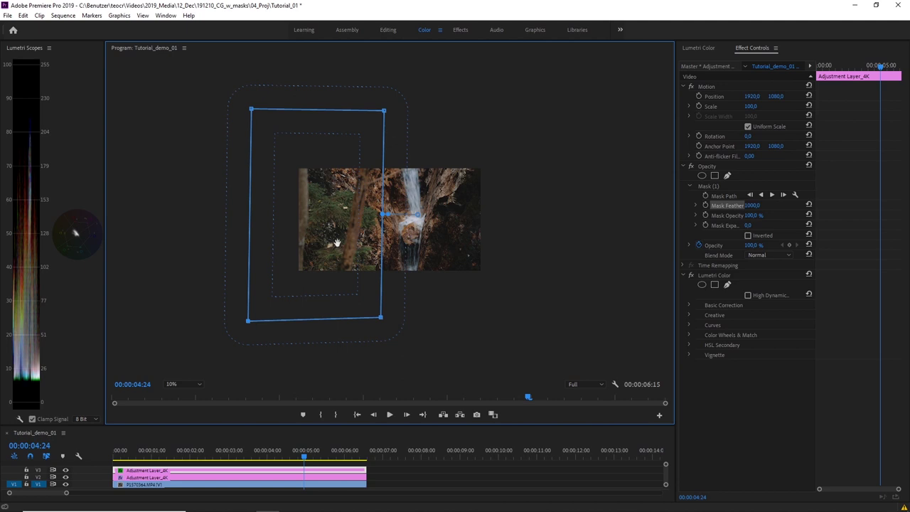
pyautogui.moveTo(335, 244); pyautogui.dragTo(339, 246)
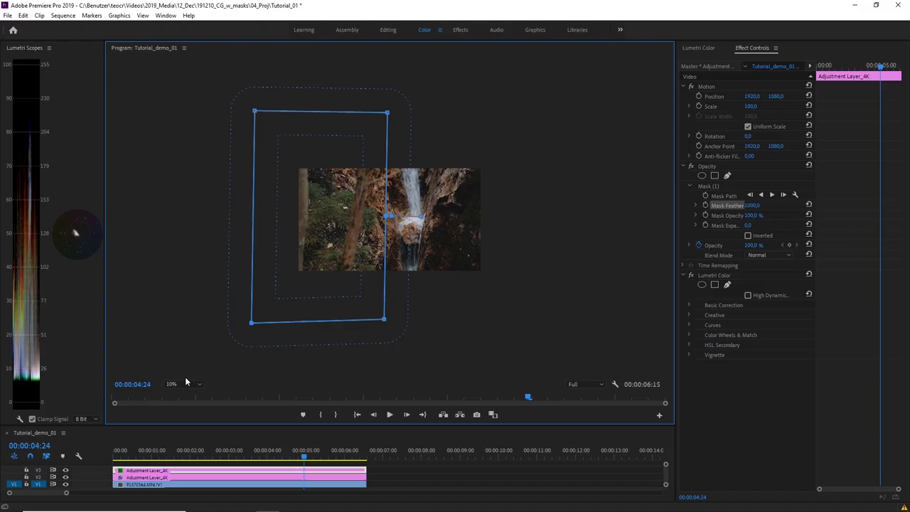
# Fit the whole frame in the Program Monitor and bring up the Lumetri Color Basic Correction controls.
pyautogui.click(185, 383)
pyautogui.click(178, 394)
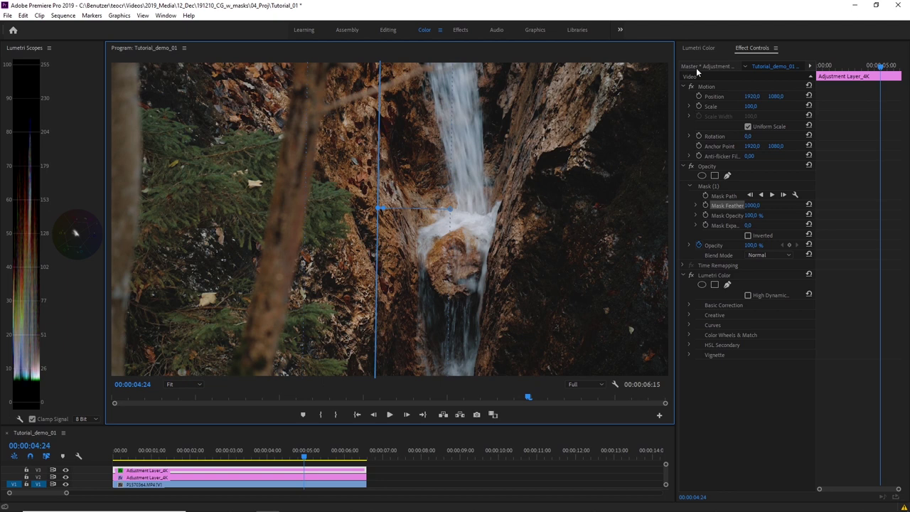
pyautogui.click(758, 51)
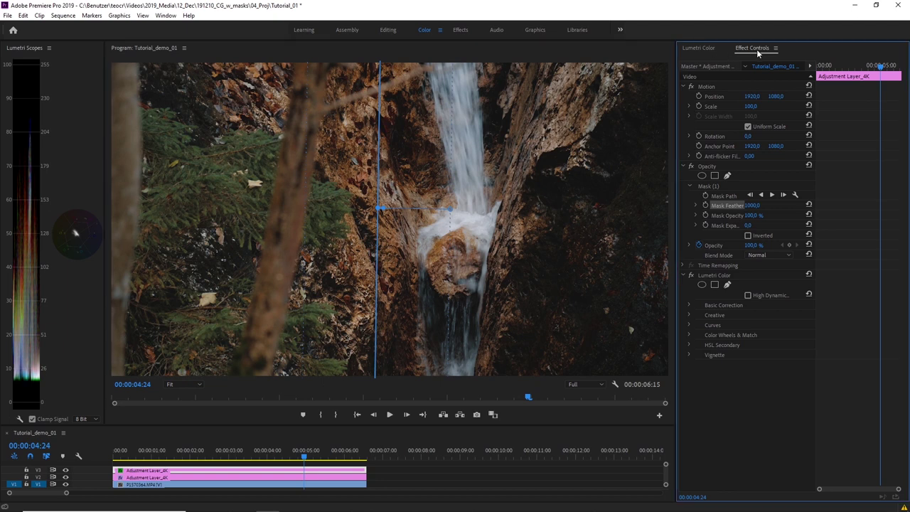
pyautogui.click(707, 49)
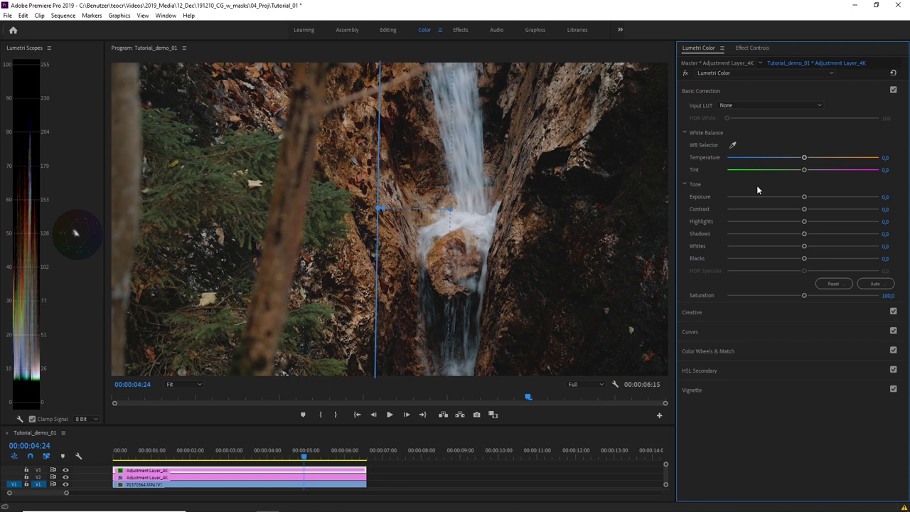
# In Curves, lower the RGB white point, pull a new shadow point down, and lift blacks slightly.
pyautogui.click(699, 332)
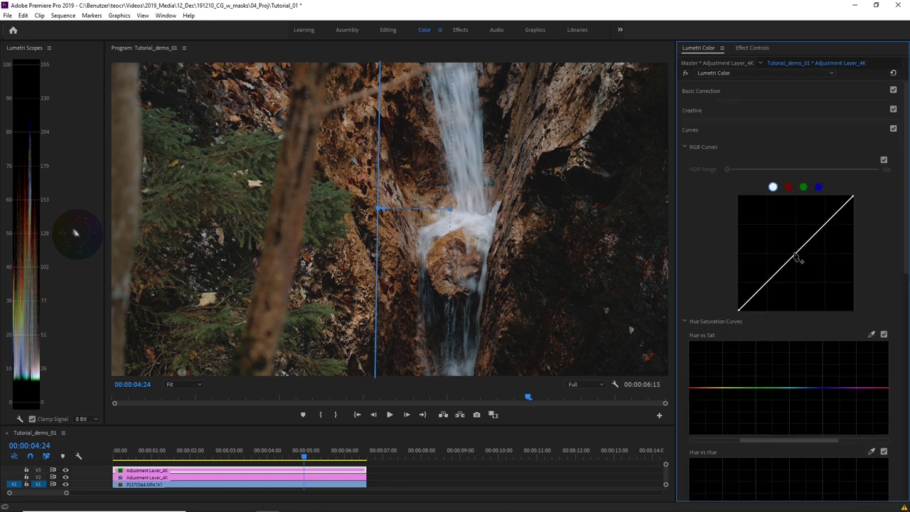
pyautogui.moveTo(799, 256); pyautogui.dragTo(801, 271)
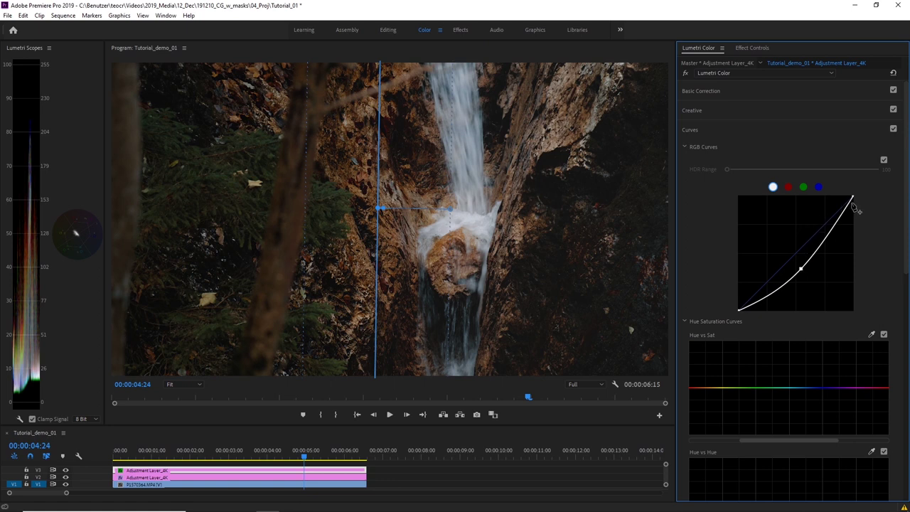
pyautogui.moveTo(852, 197); pyautogui.dragTo(867, 212)
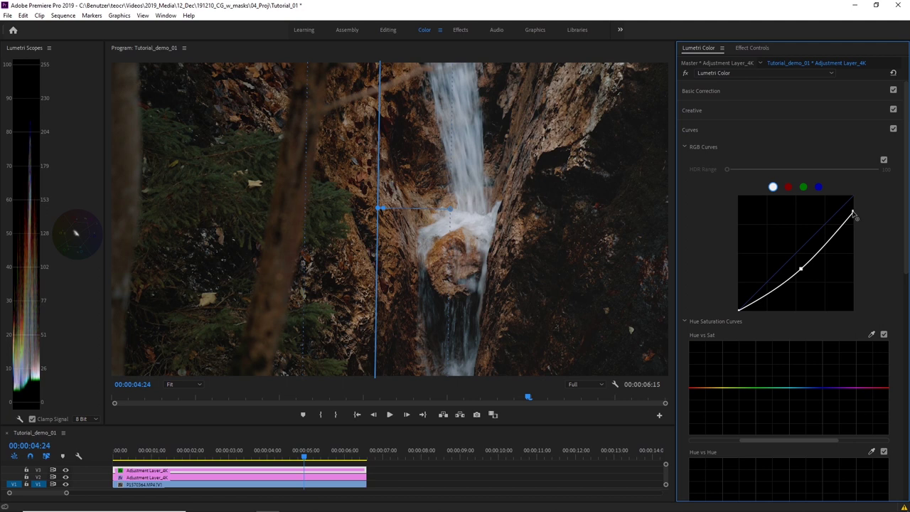
pyautogui.click(770, 296)
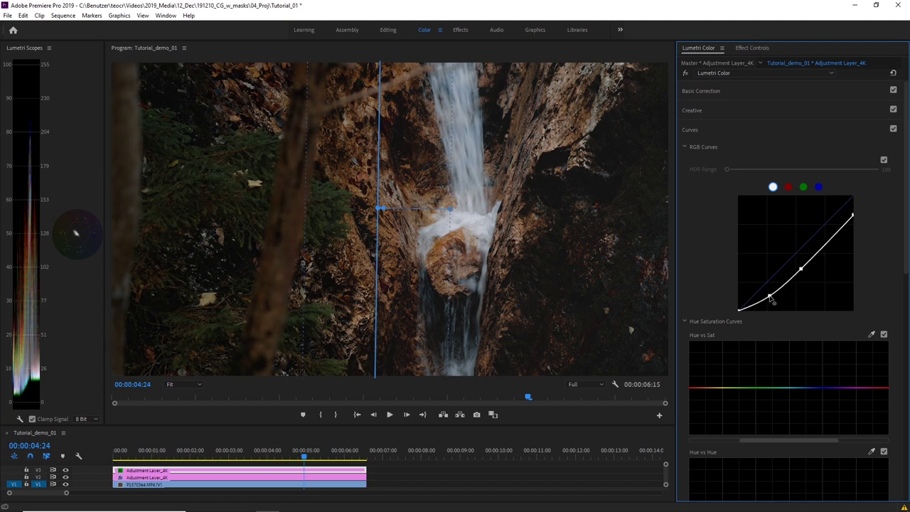
pyautogui.moveTo(769, 296); pyautogui.dragTo(771, 297)
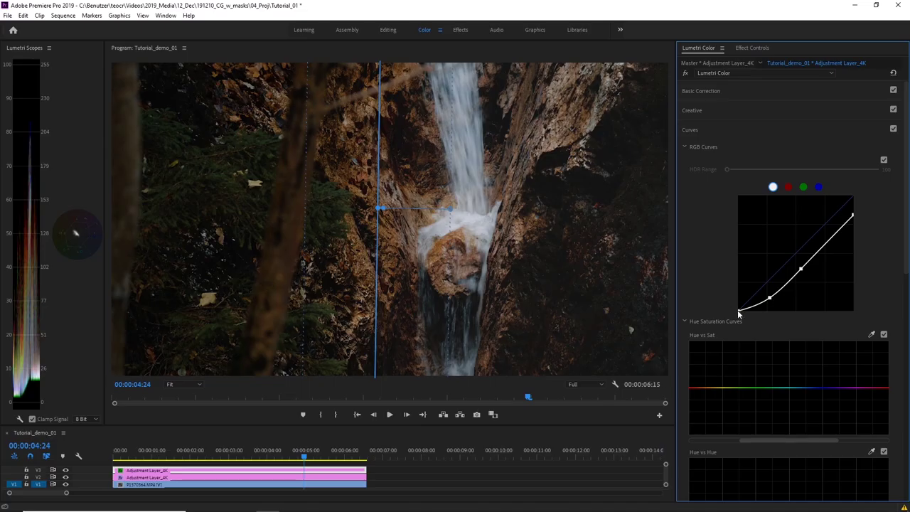
pyautogui.moveTo(738, 310); pyautogui.dragTo(721, 301)
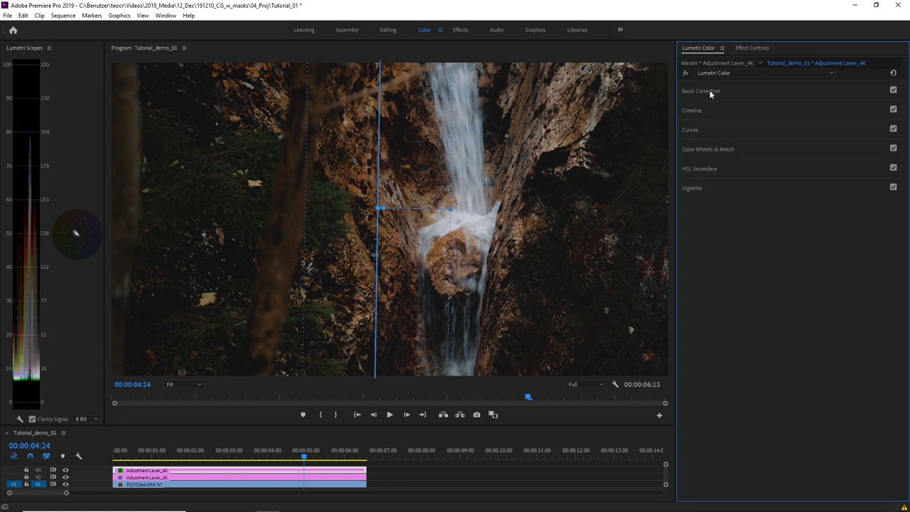
# Lower Basic Correction Saturation to 90 on the masked adjustment layer.
pyautogui.click(704, 91)
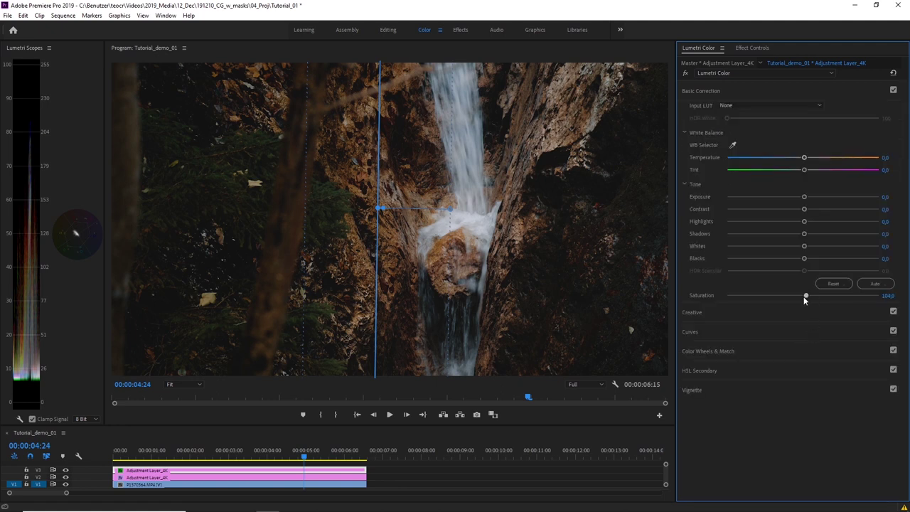
pyautogui.moveTo(805, 300); pyautogui.dragTo(800, 297)
pyautogui.click(889, 296)
pyautogui.write('90')
pyautogui.press('Return')
pyautogui.click(66, 472)
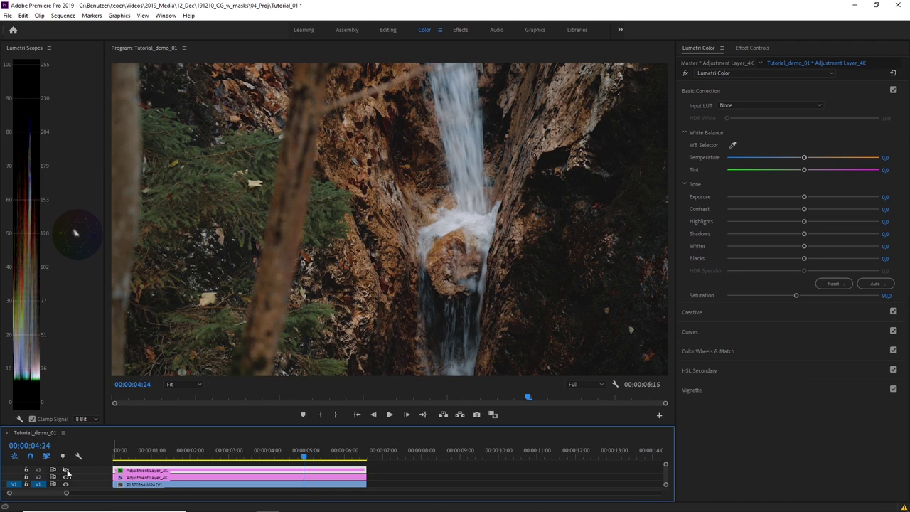
pyautogui.click(66, 472)
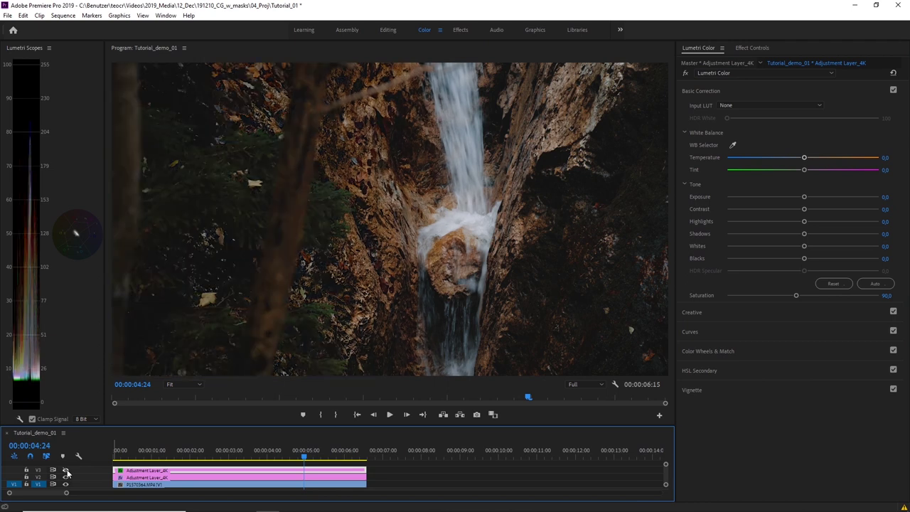
pyautogui.click(66, 472)
pyautogui.click(66, 471)
pyautogui.click(66, 472)
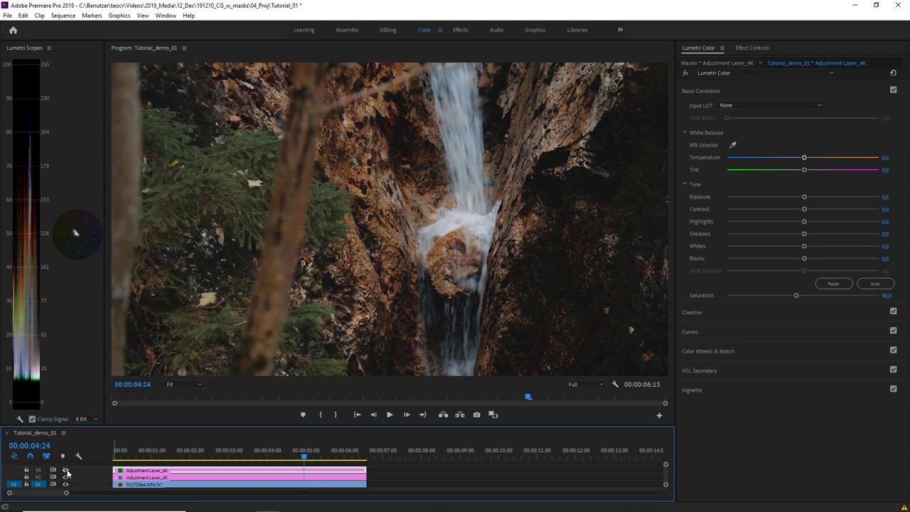
pyautogui.click(67, 471)
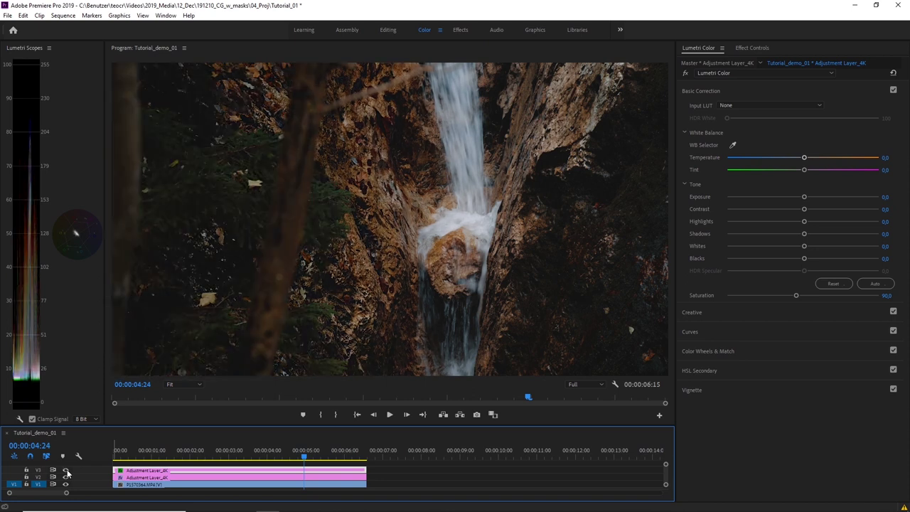